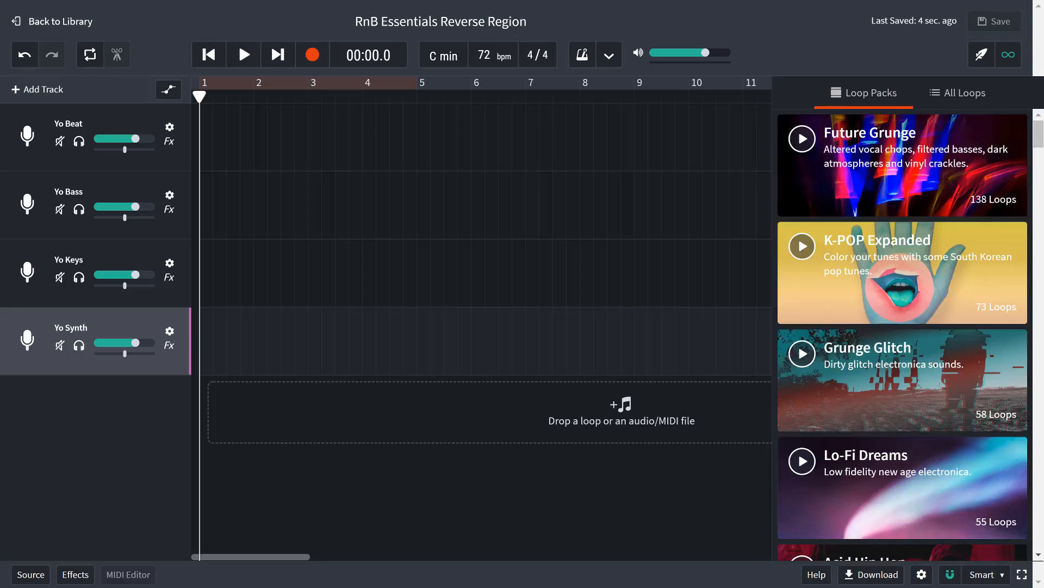
Step: Open the RnB Essentials loop pack and place its Yo Beat loop at bar 1 of the Yo Beat track
scroll(792, 419, down, 5)
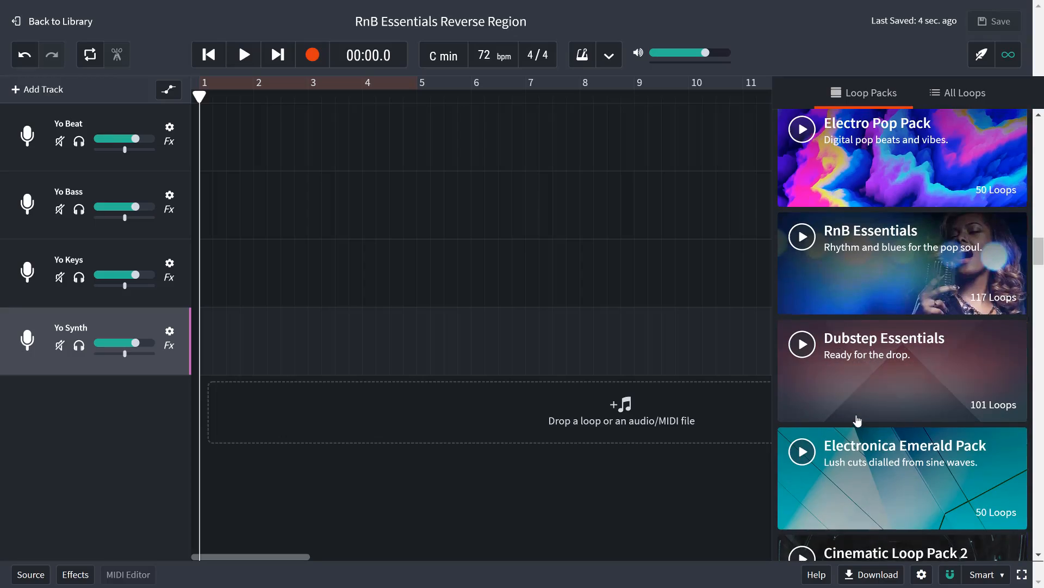
click(880, 290)
scroll(879, 289, down, 20)
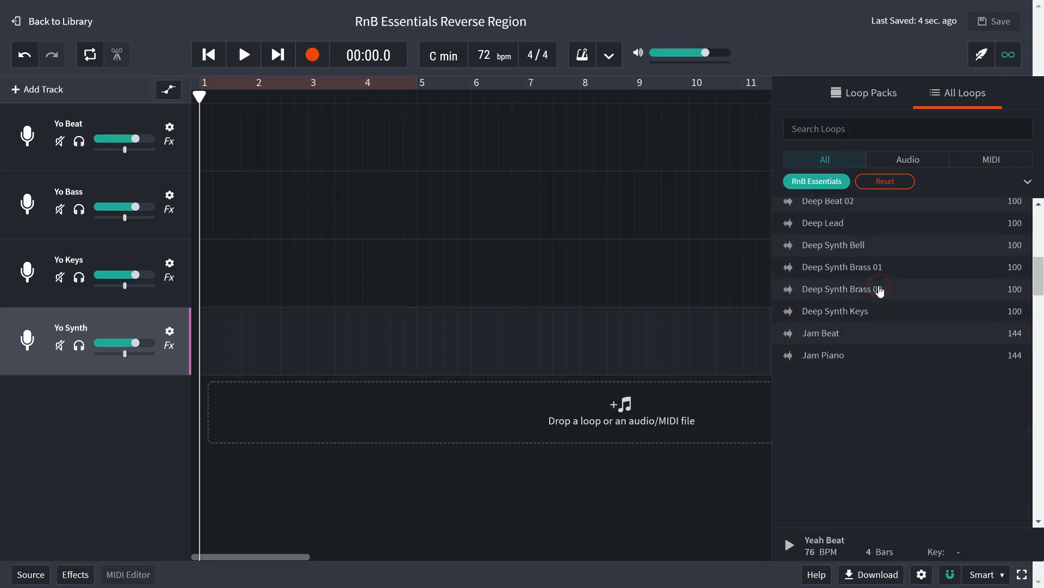
scroll(880, 291, down, 10)
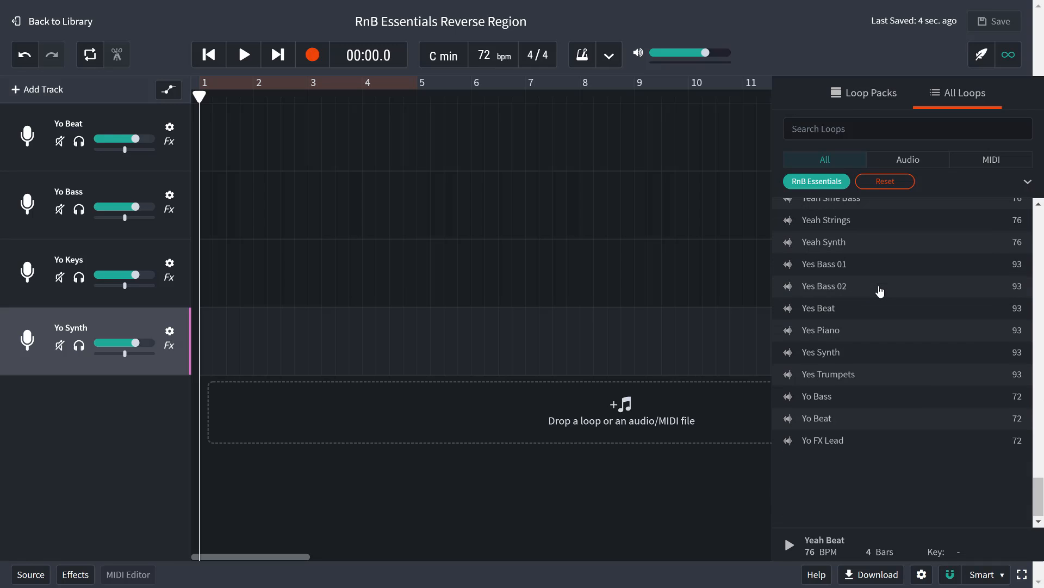
drag(836, 423, 286, 154)
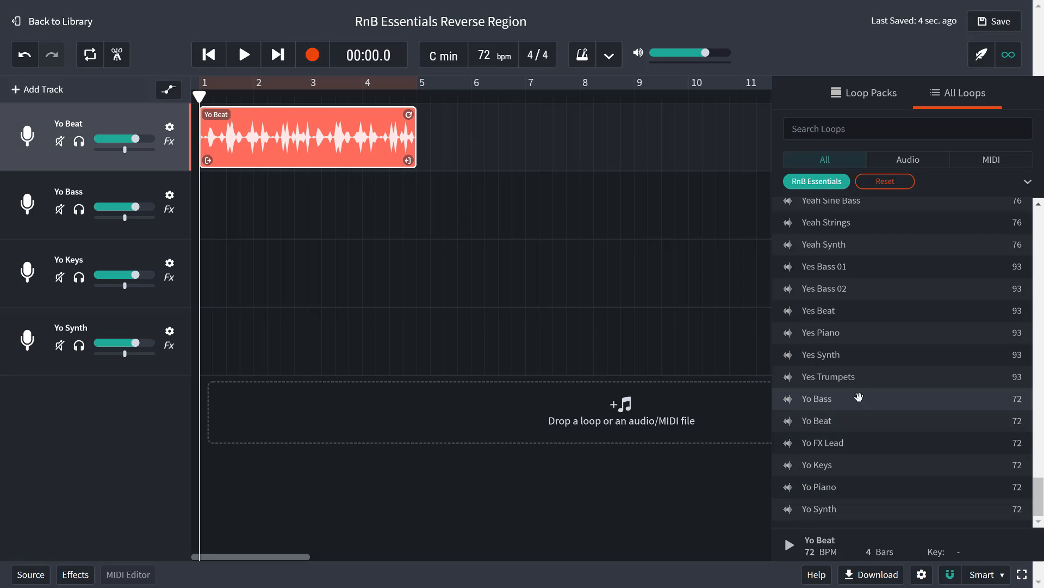
Step: Place the Yo Bass, Yo Keys and Yo Synth loops at bar 1 of their matching tracks
drag(859, 397, 182, 205)
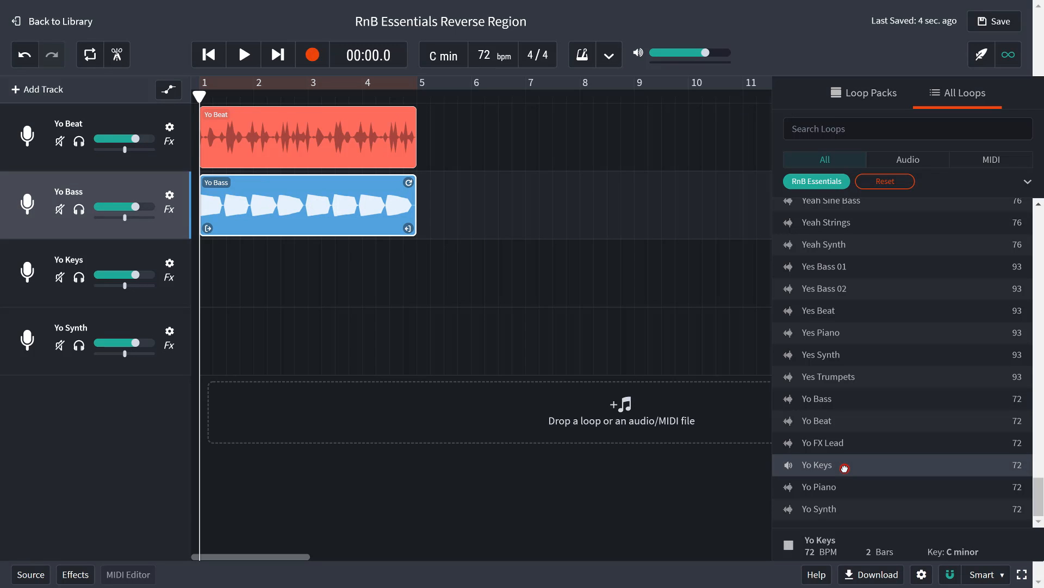
mouse_move(845, 467)
mouse_down()
mouse_move(295, 272)
mouse_move(186, 272)
mouse_up()
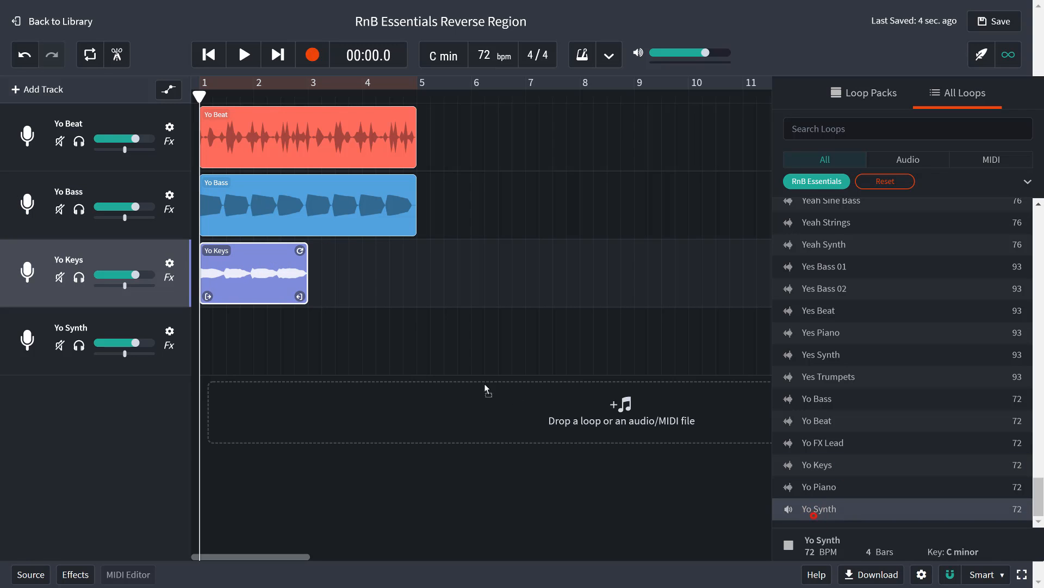
drag(486, 388, 188, 331)
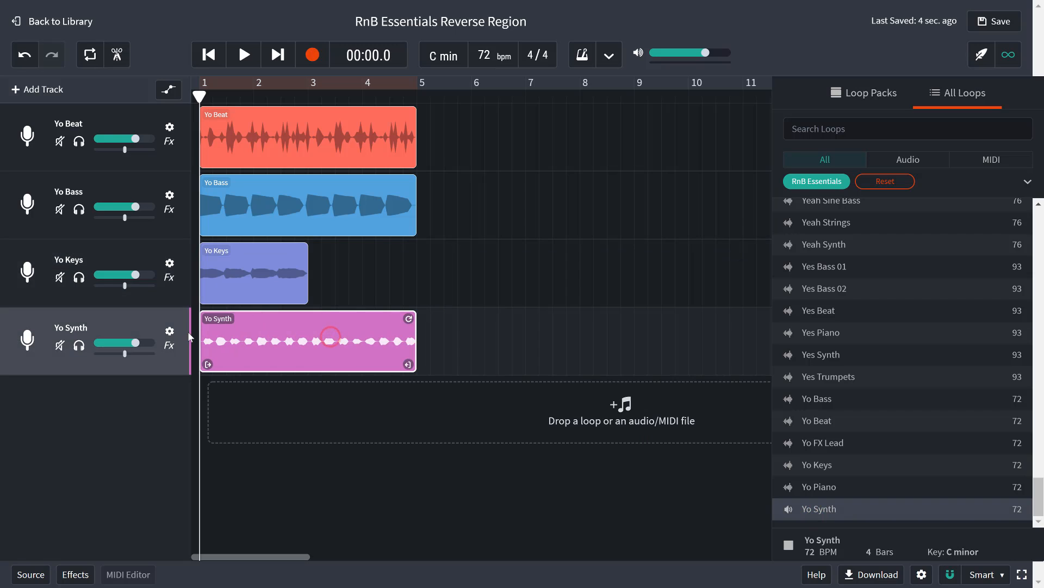
Step: Loop the Yo Beat, Yo Bass, Yo Keys and Yo Synth regions so that each one runs to bar 9
click(295, 262)
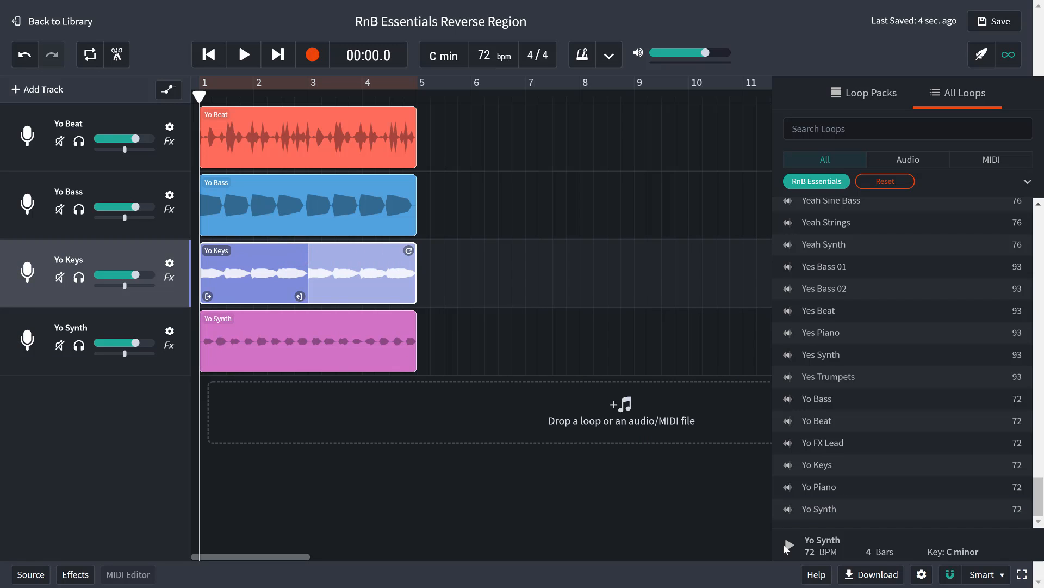
click(402, 121)
drag(551, 119, 626, 125)
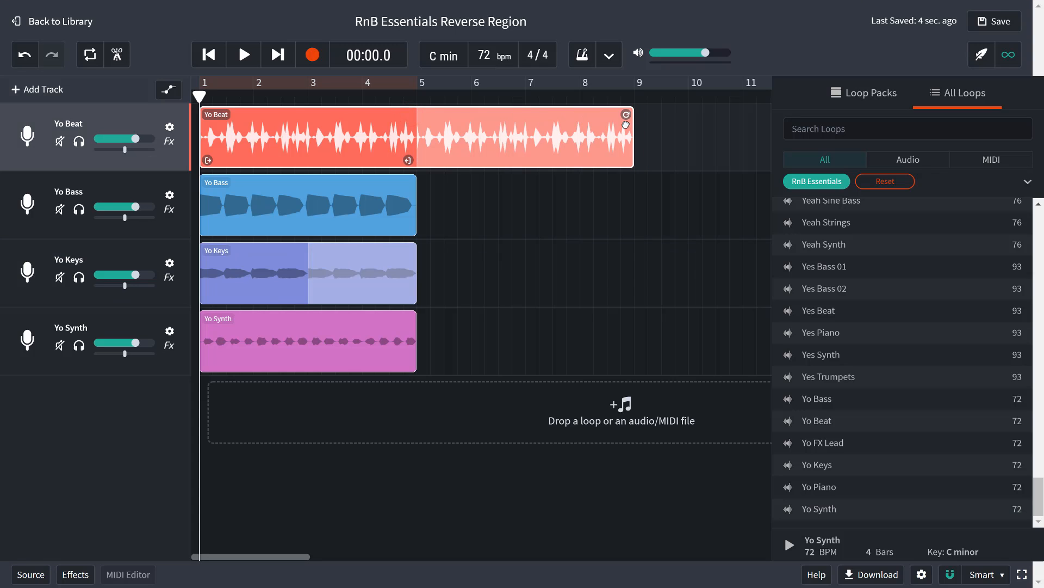
click(399, 188)
drag(408, 184, 608, 197)
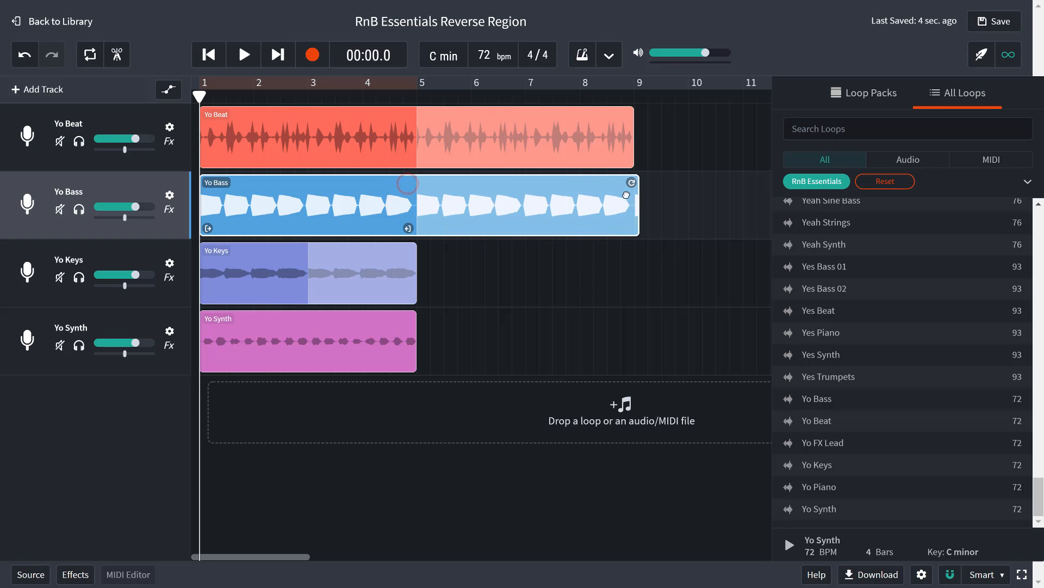
click(387, 265)
drag(409, 252, 621, 250)
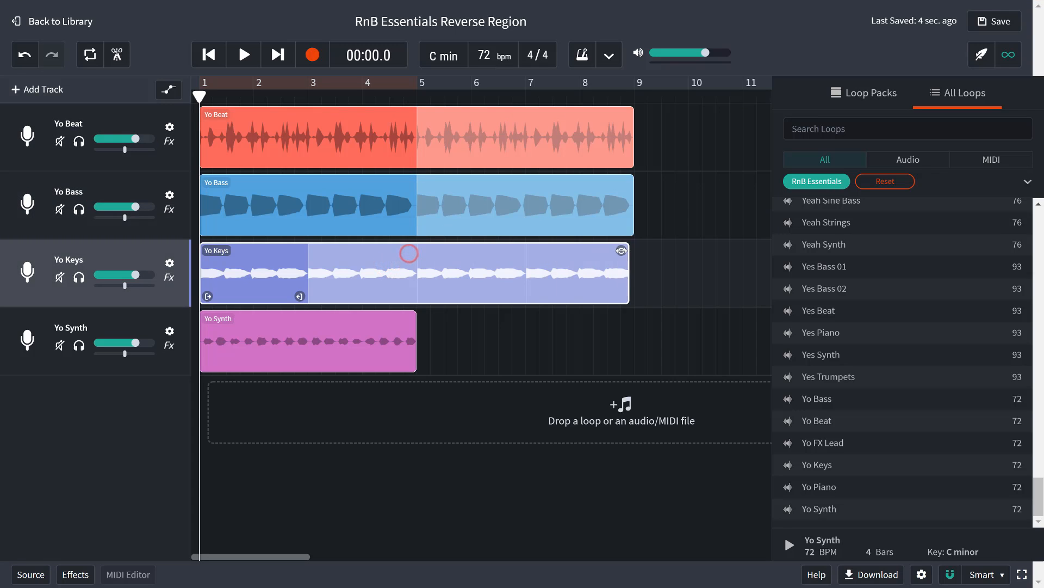
click(367, 323)
drag(408, 320, 621, 319)
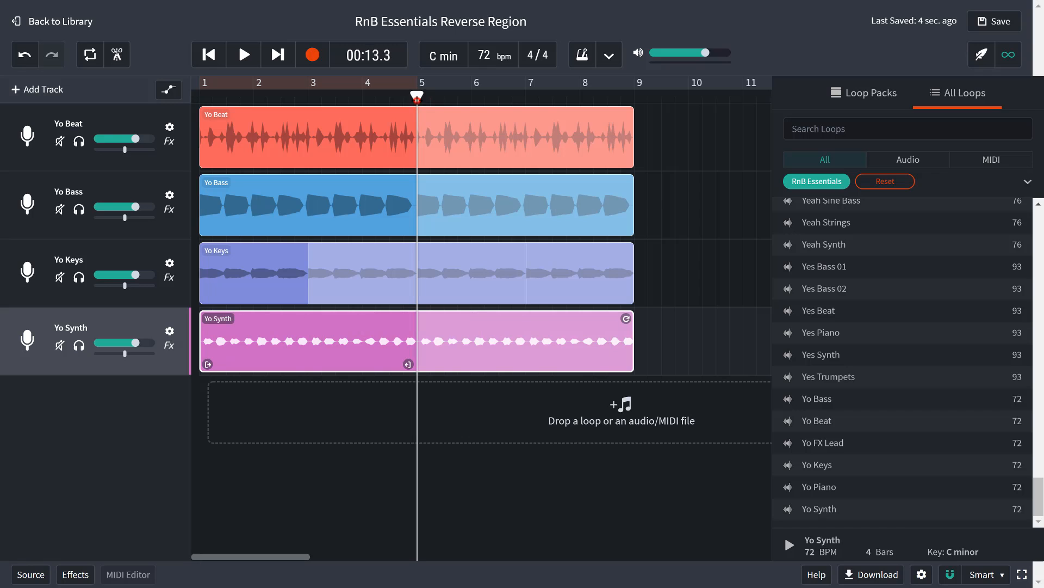
Step: Slice all four regions at bar 5
click(662, 174)
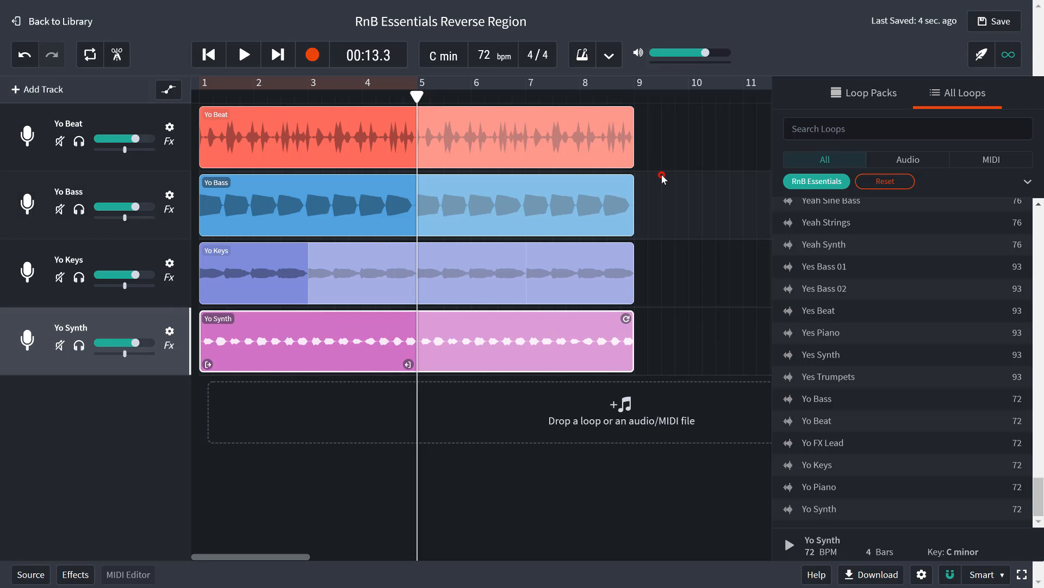
key(ctrl+a)
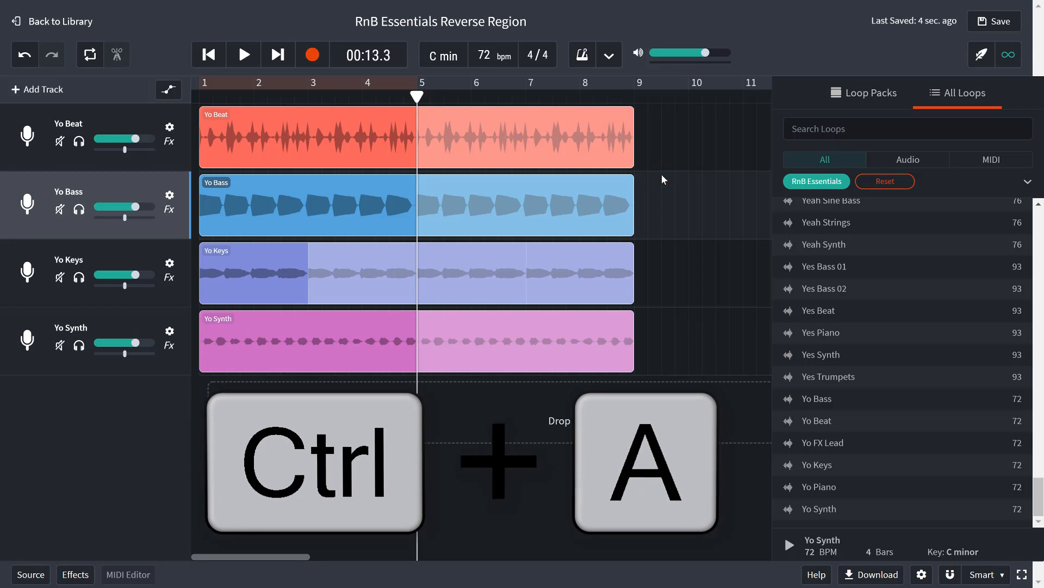
key(s)
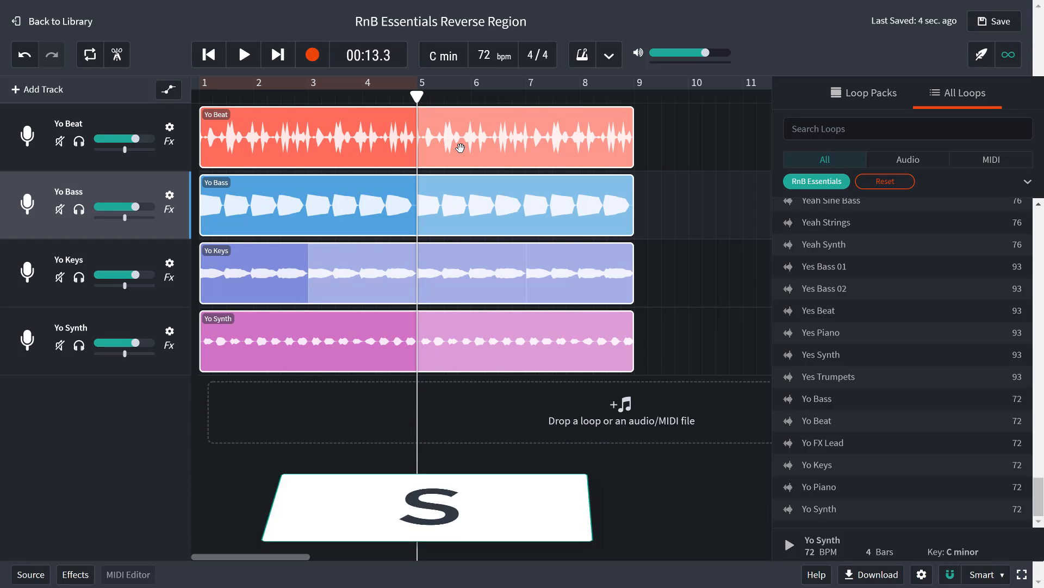
click(677, 187)
click(545, 253)
click(527, 257)
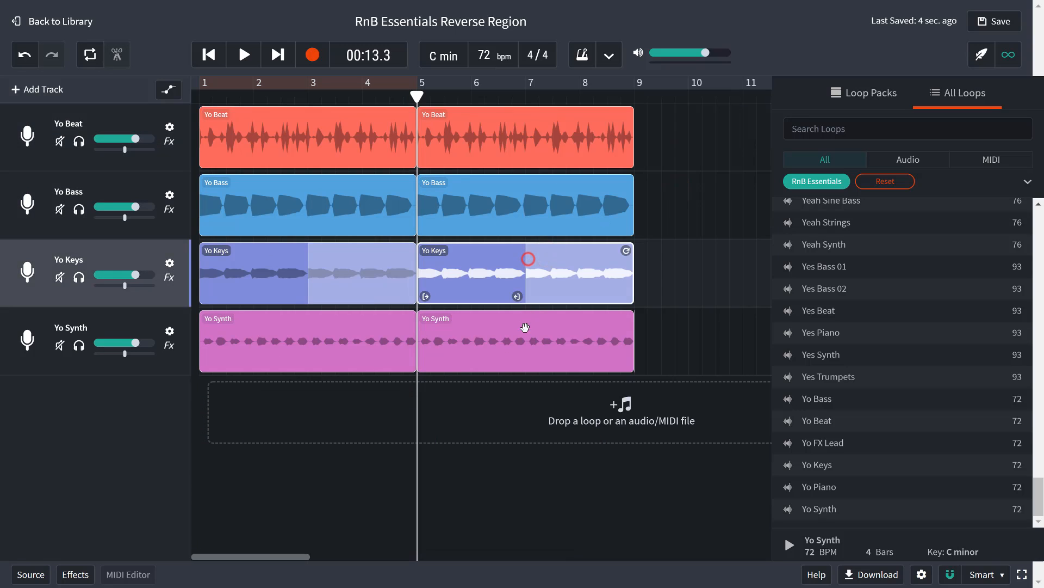
click(525, 330)
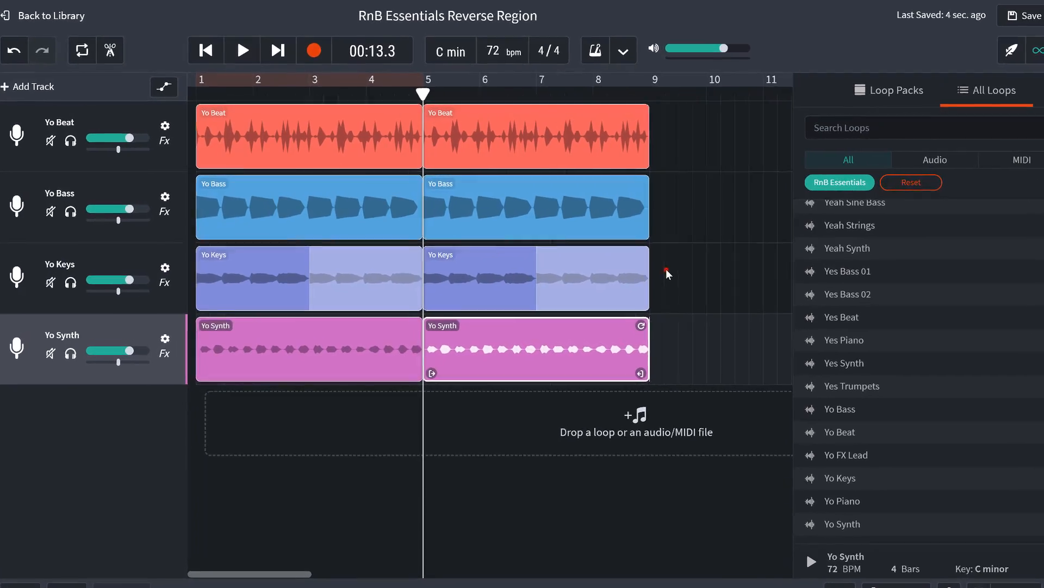
click(666, 268)
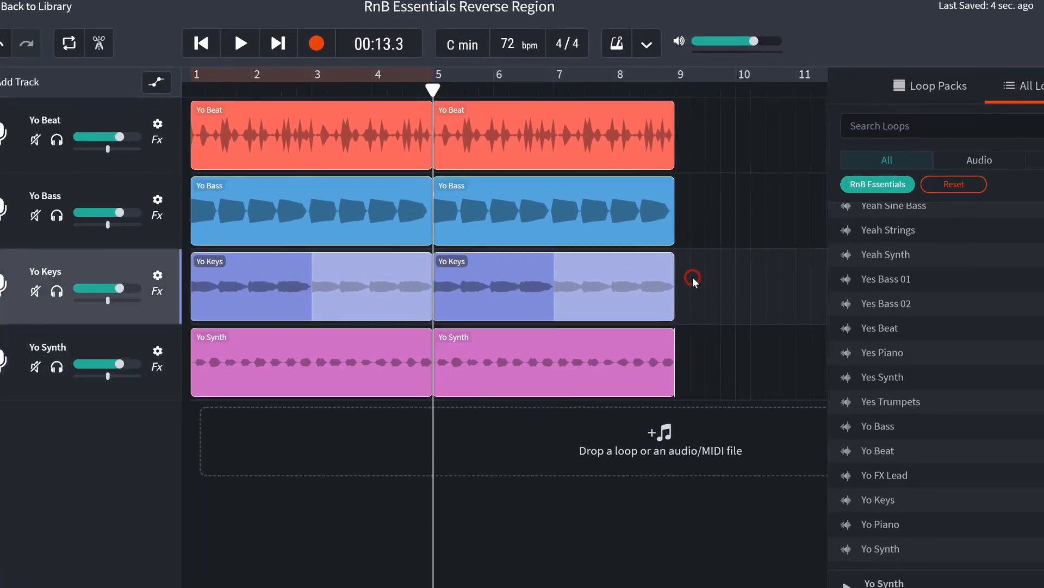
Step: Reverse the Yo Bass region that starts at bar 5 and play it back with its track soloed
click(608, 213)
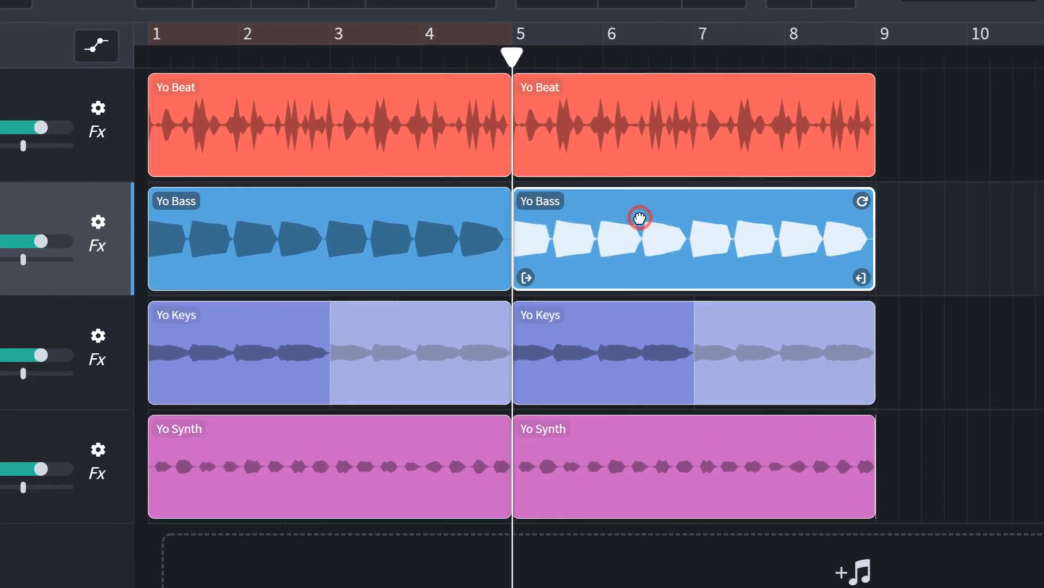
right_click(696, 227)
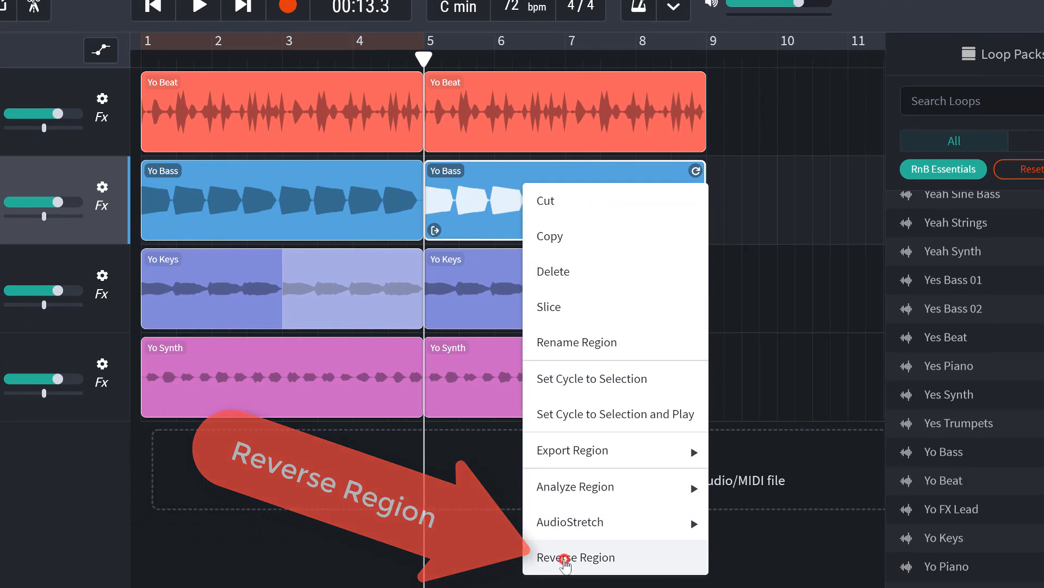
click(566, 560)
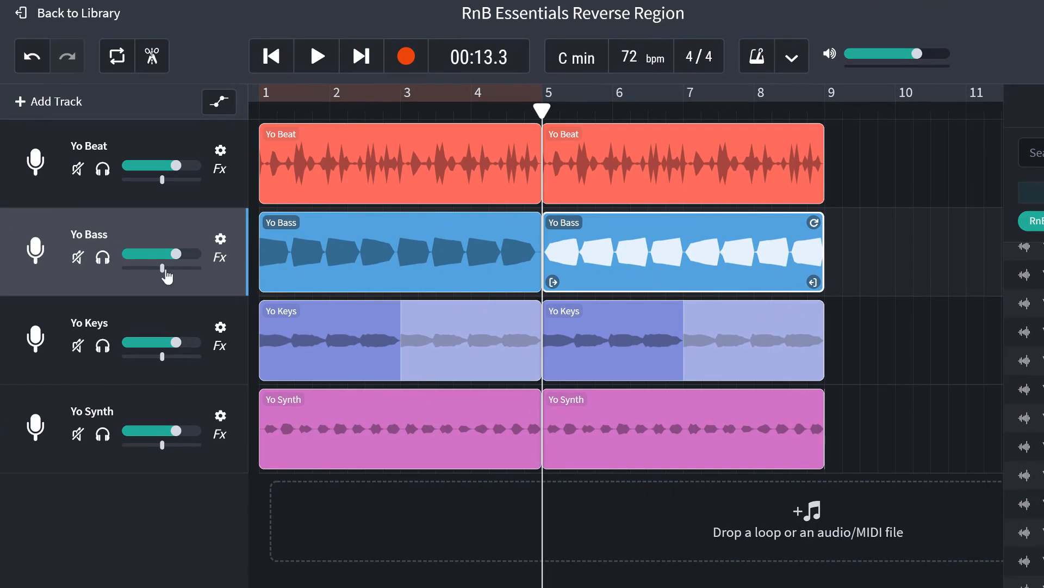
click(329, 57)
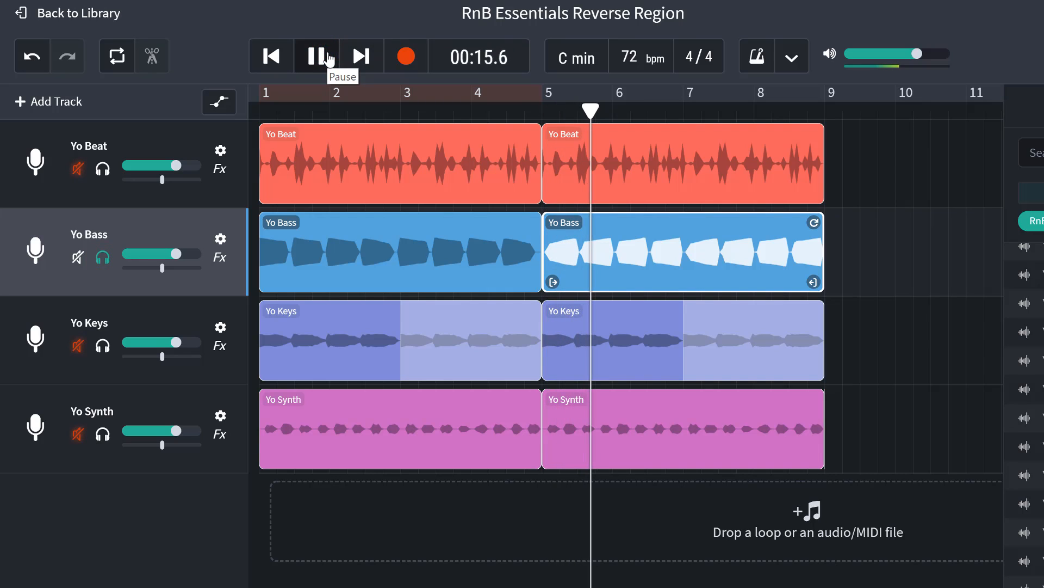
click(329, 56)
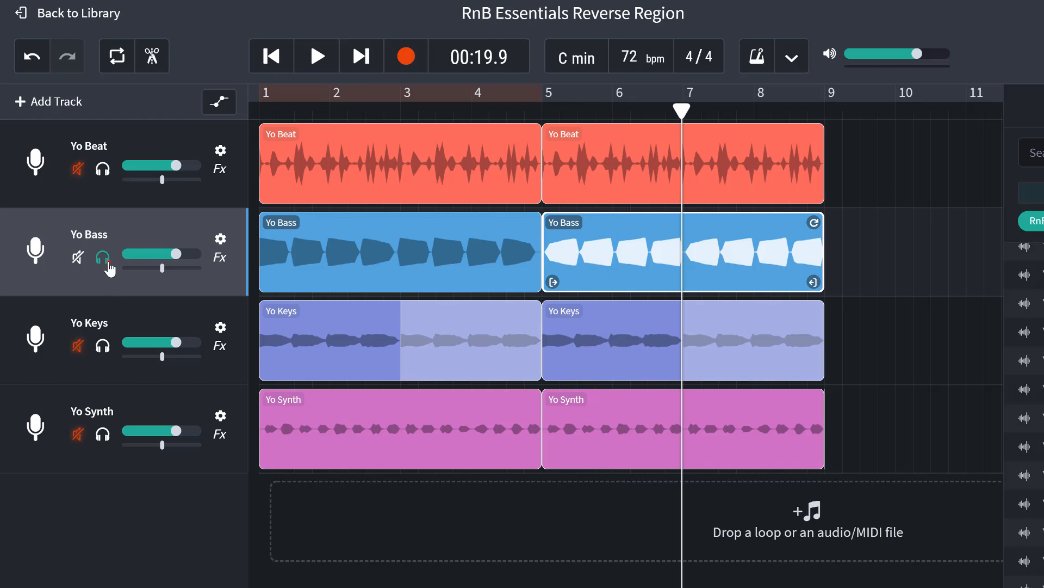
Step: Solo the Yo Keys track and reverse its region that starts at bar 5
click(106, 349)
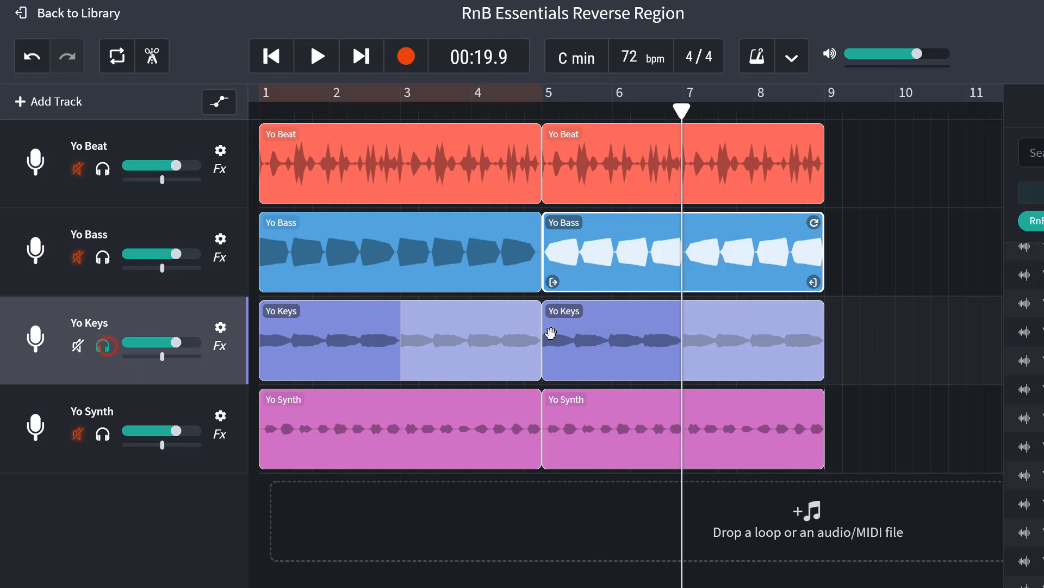
click(591, 335)
right_click(591, 335)
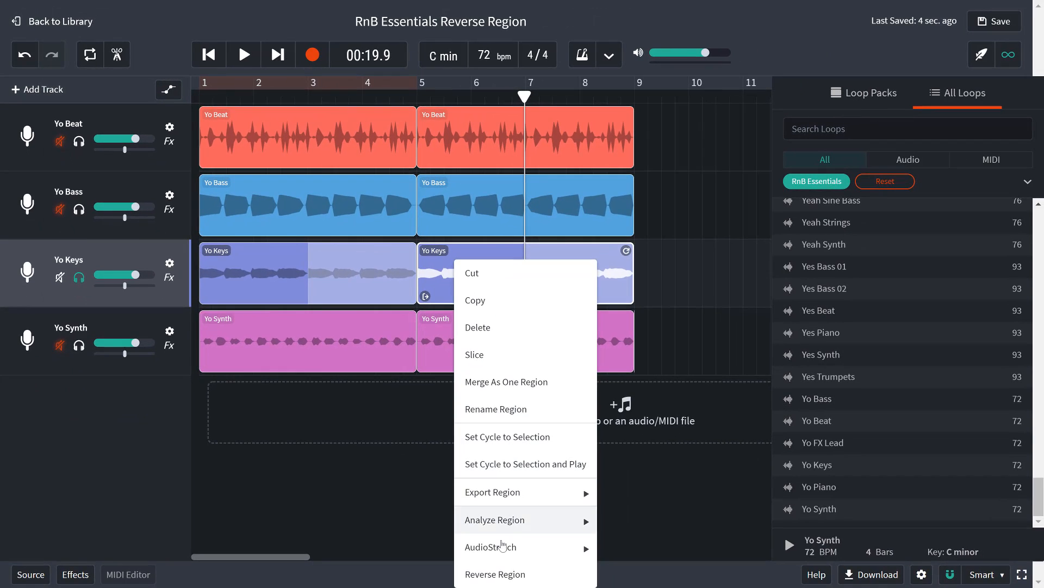
click(514, 574)
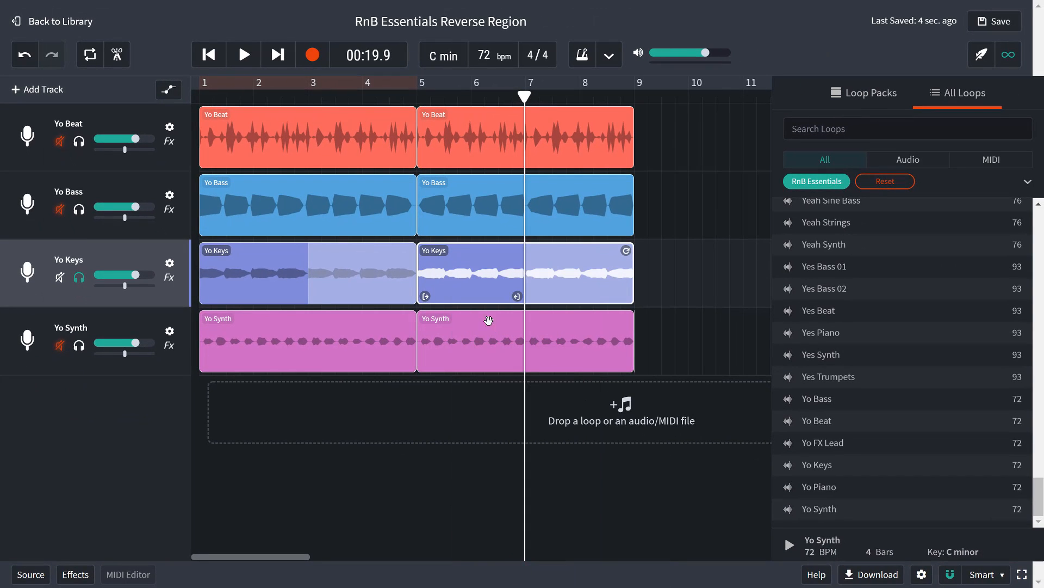
Step: Solo the Yo Bass track together with Yo Keys and play both from bar 5
click(79, 212)
click(417, 96)
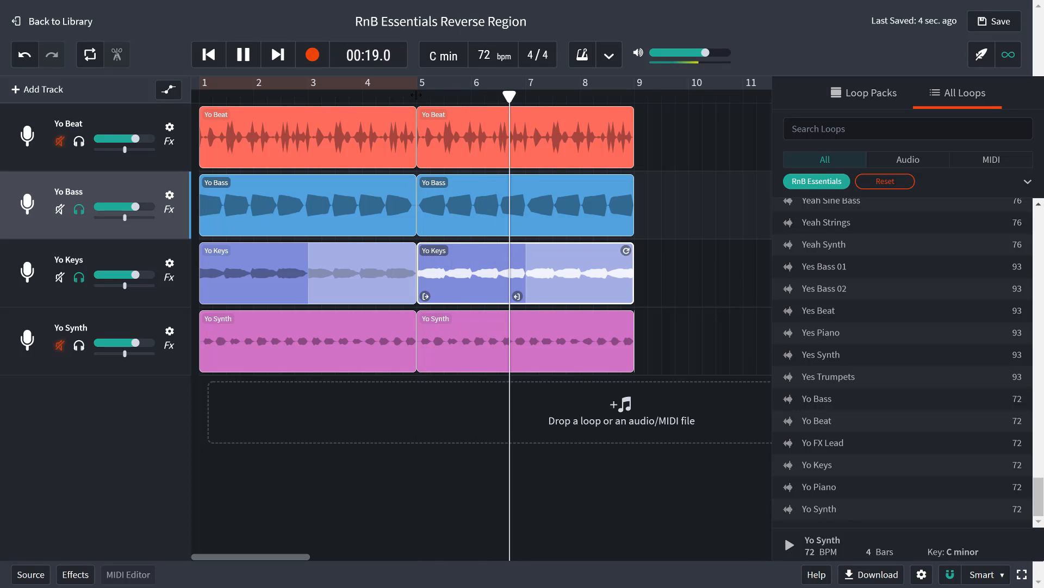
click(432, 333)
key(space)
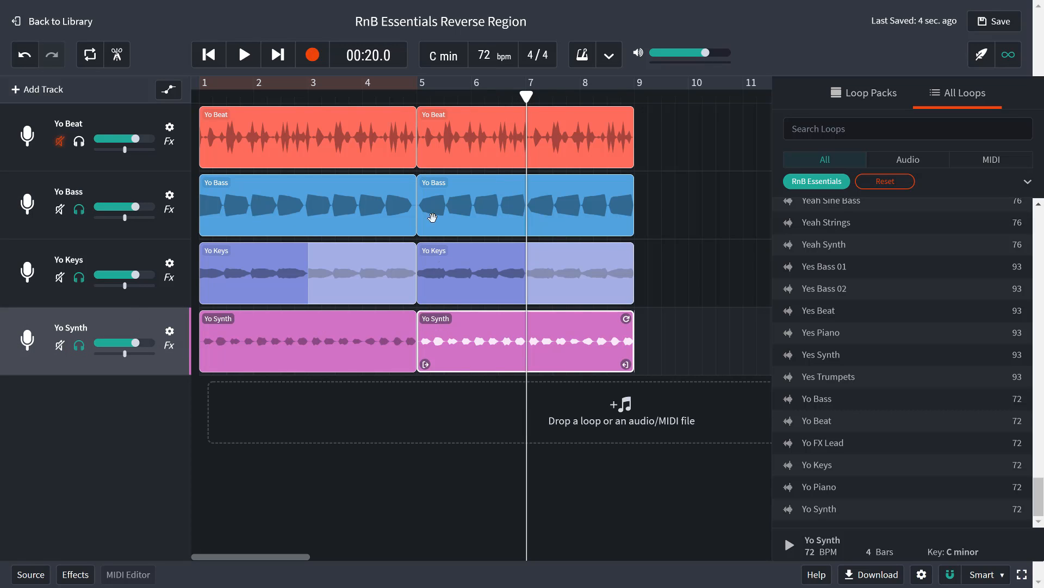
Step: Reverse the Yo Synth region that starts at bar 5 and play it with the soloed bass and keys
right_click(455, 332)
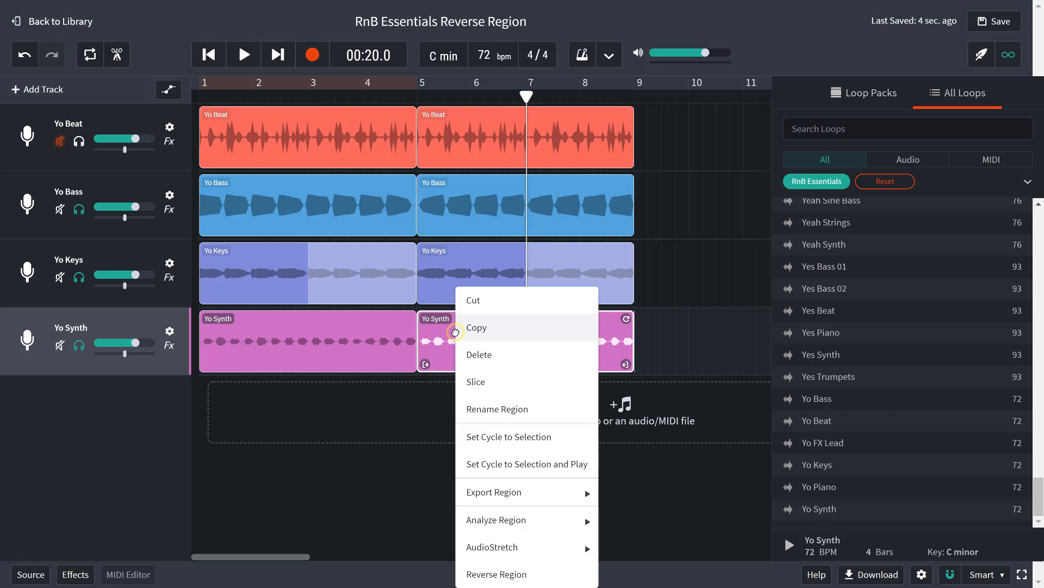
click(497, 572)
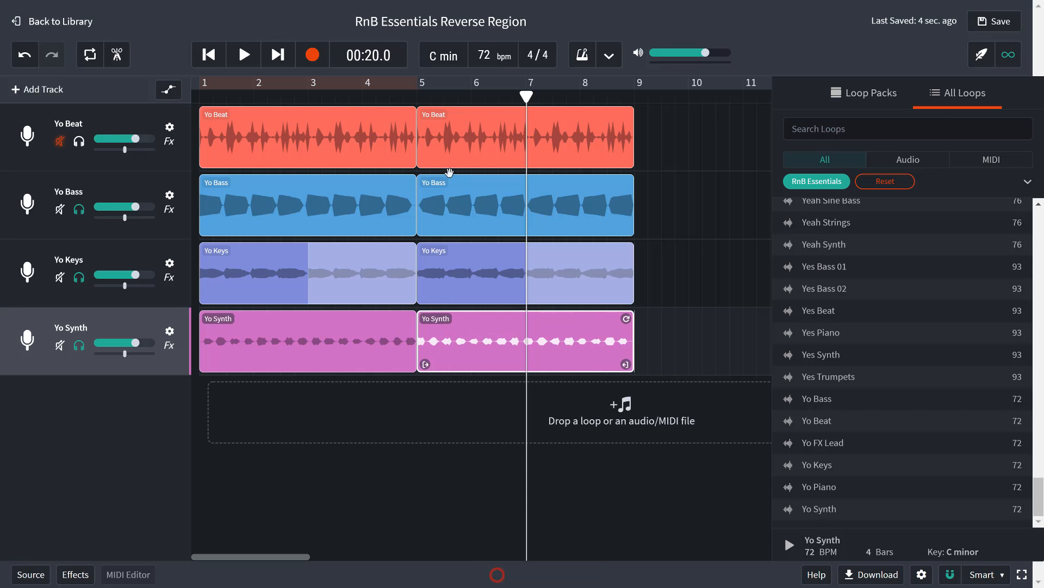
click(417, 97)
key(space)
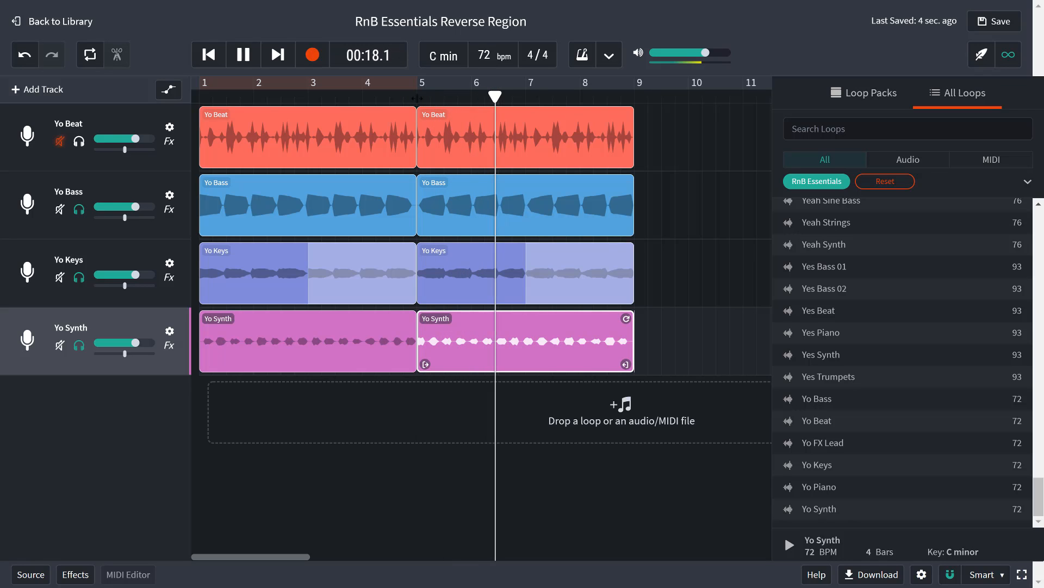
key(space)
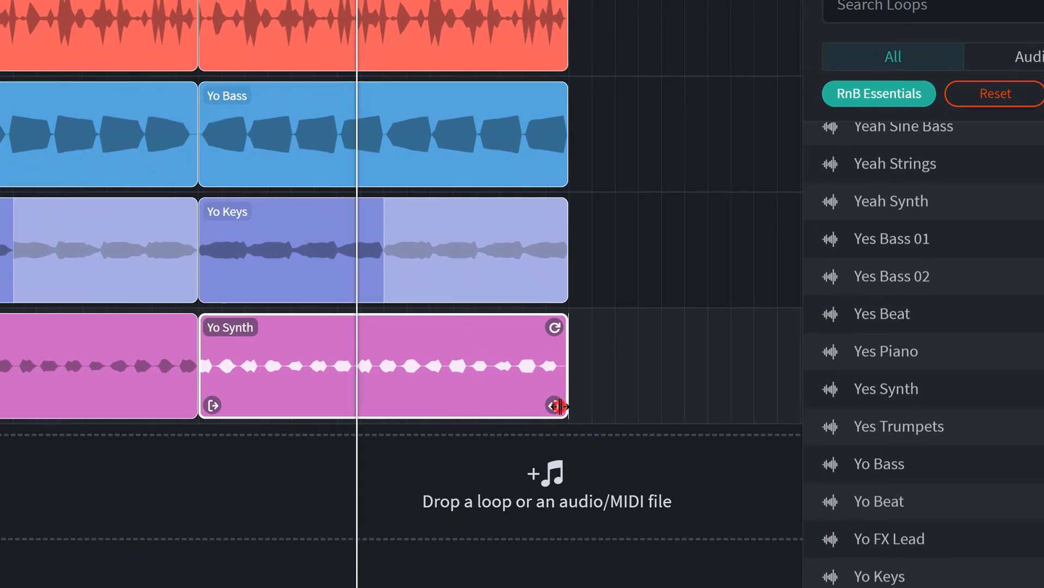
Step: Trim the end of the reversed Yo Synth region slightly and shift the region to start just after bar 5
click(627, 364)
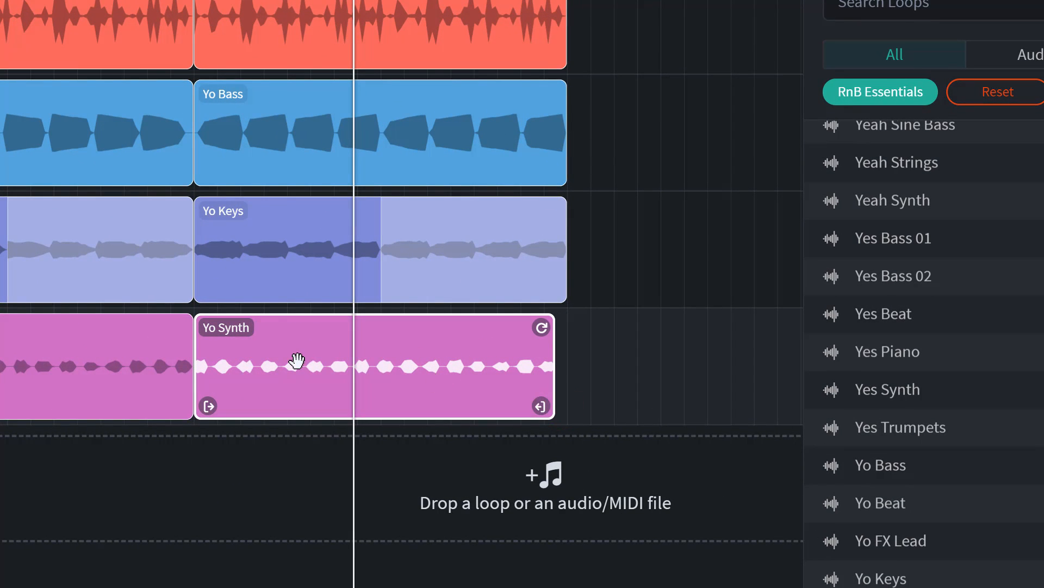
drag(309, 365, 238, 340)
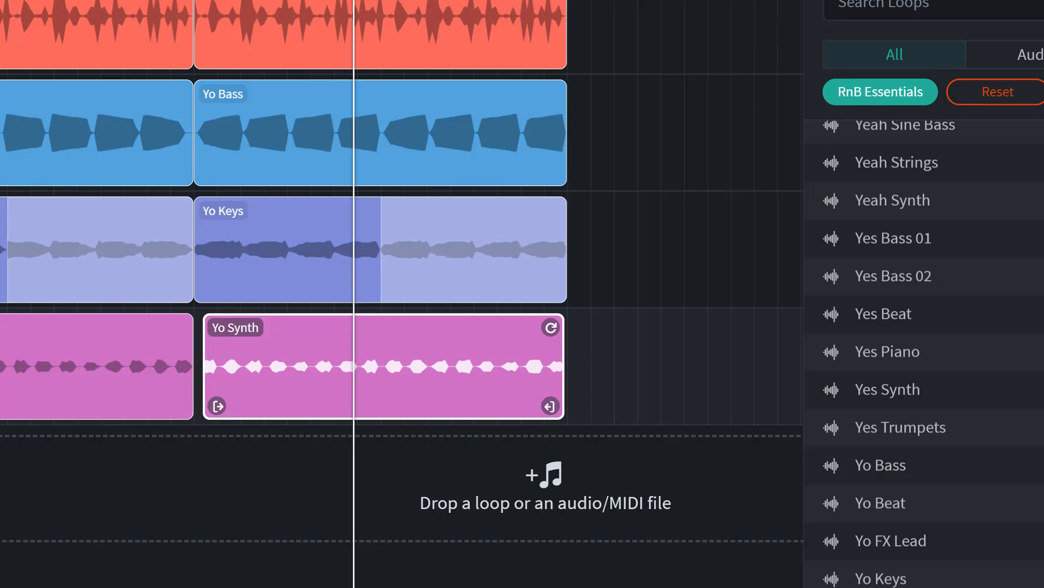
Step: Play the soloed tracks from bar 5 to check the timing of the shifted Yo Synth region
key(space)
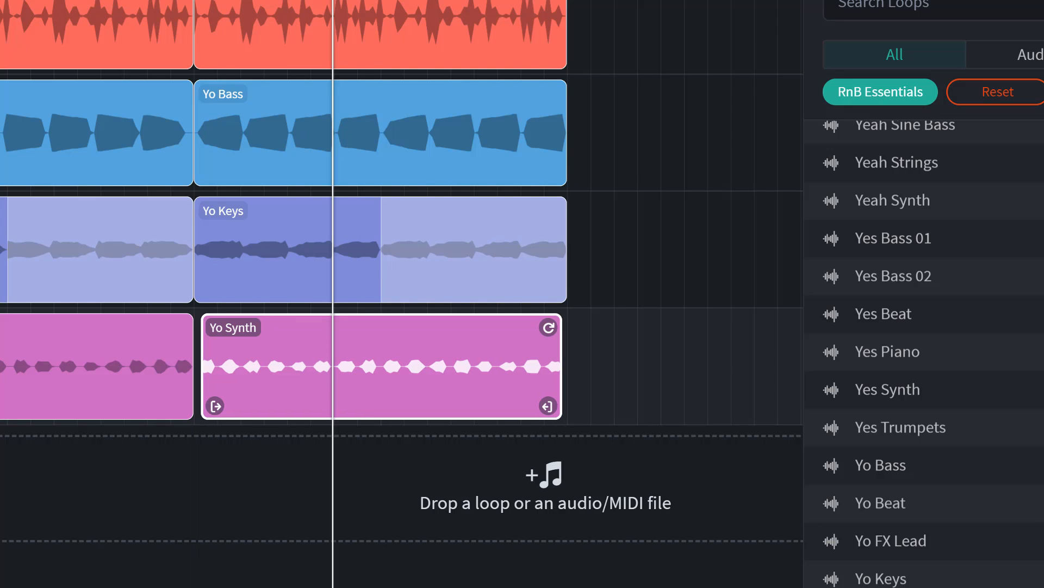
key(space)
key(space)
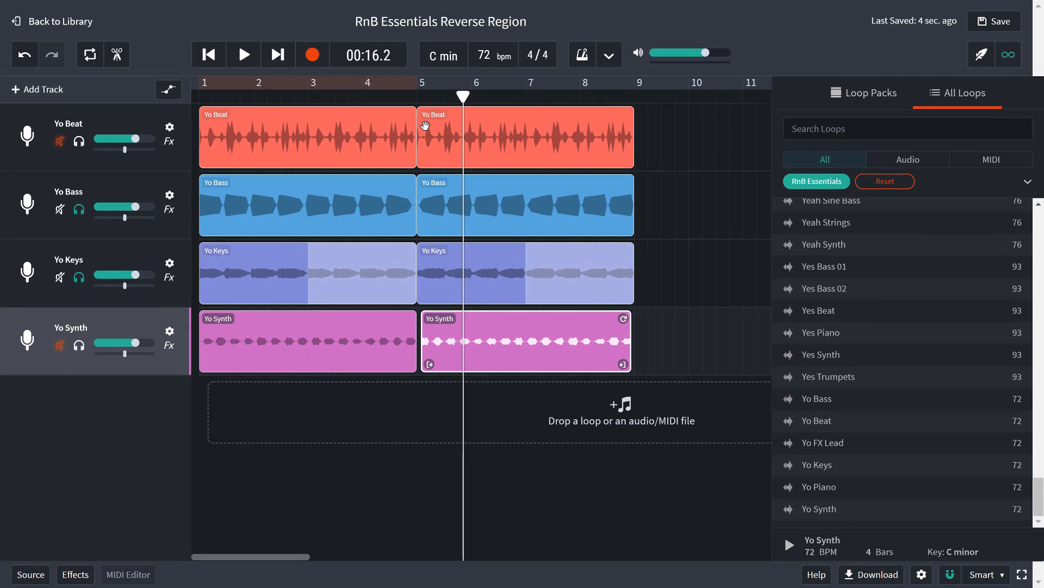
Step: Turn off solo on the Yo Bass and Yo Keys tracks and play all four tracks together from bar 5
click(425, 125)
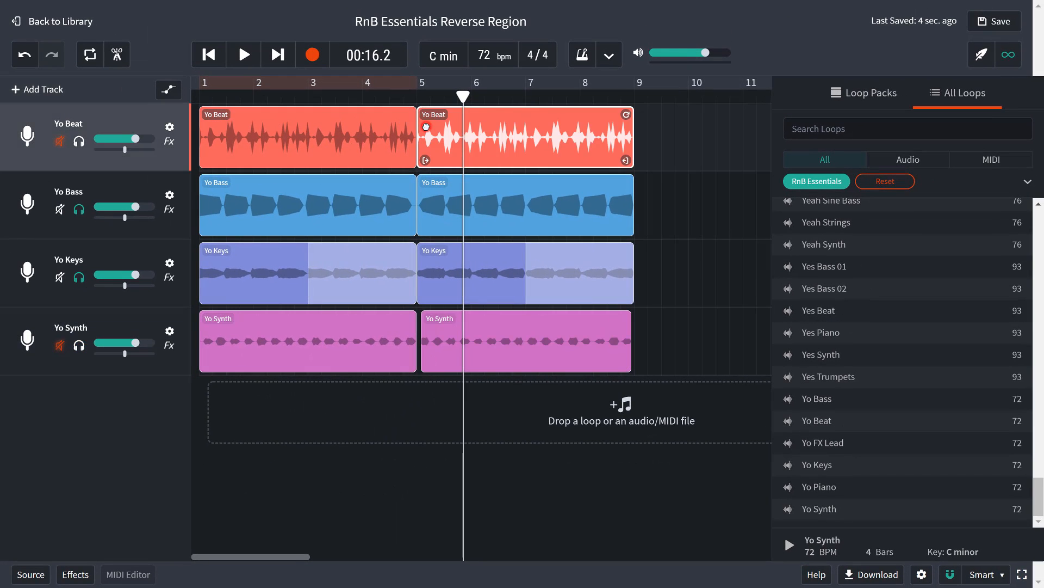
click(418, 100)
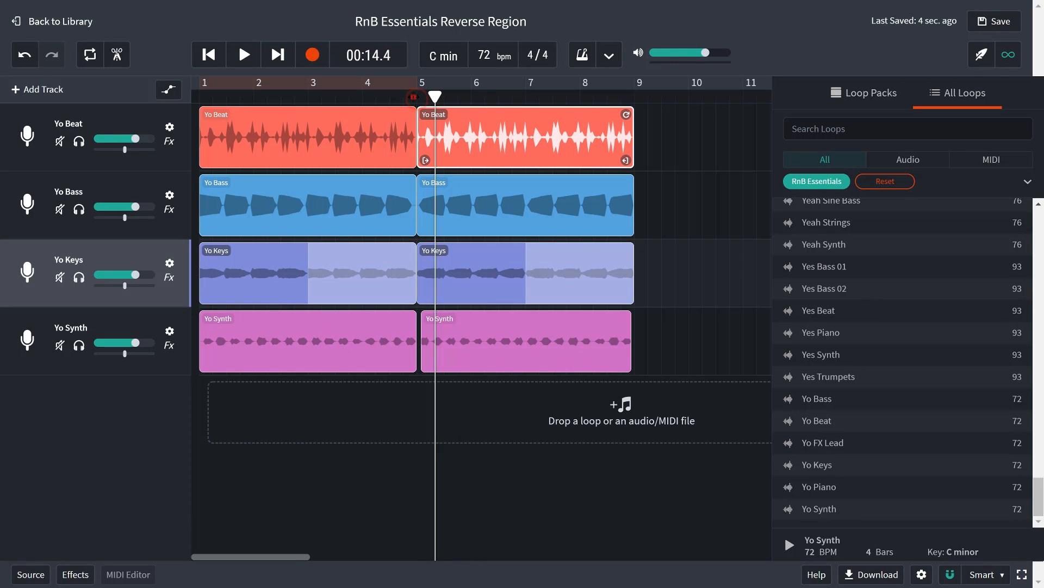
click(416, 97)
key(space)
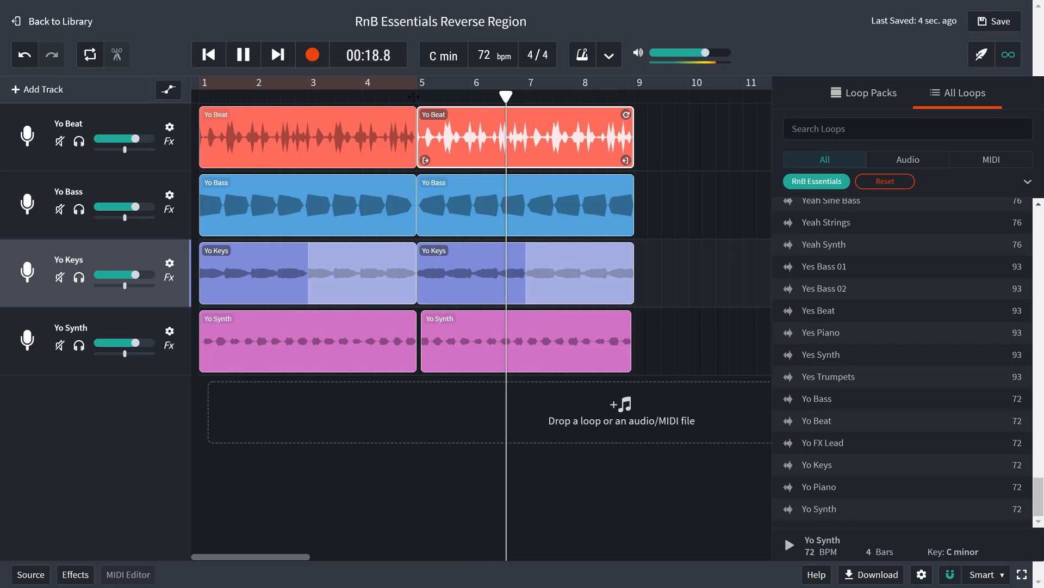
Step: Play the whole arrangement from the beginning and stop playback once the second half's regions end
click(214, 56)
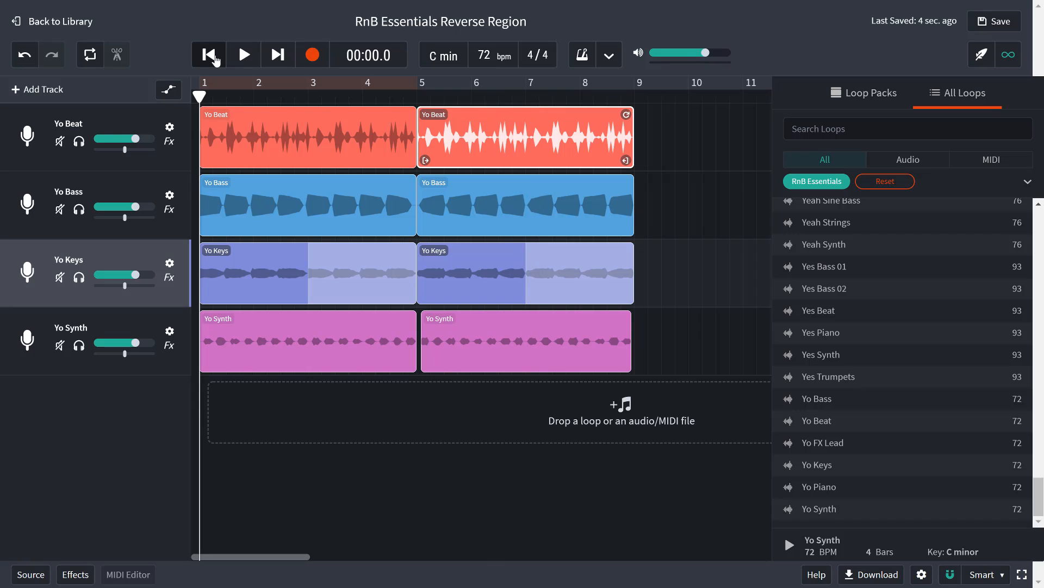
click(239, 56)
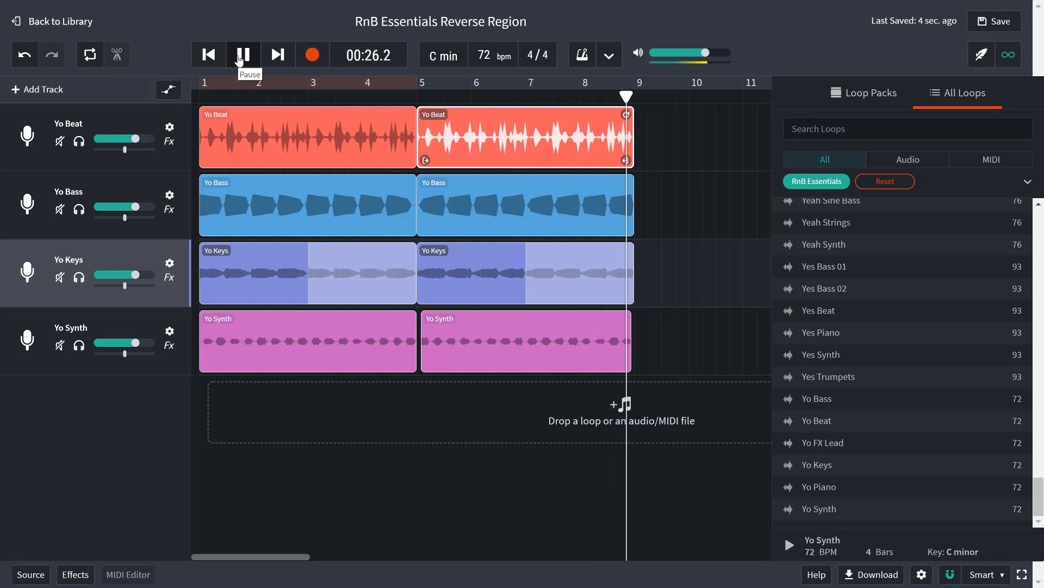
click(240, 60)
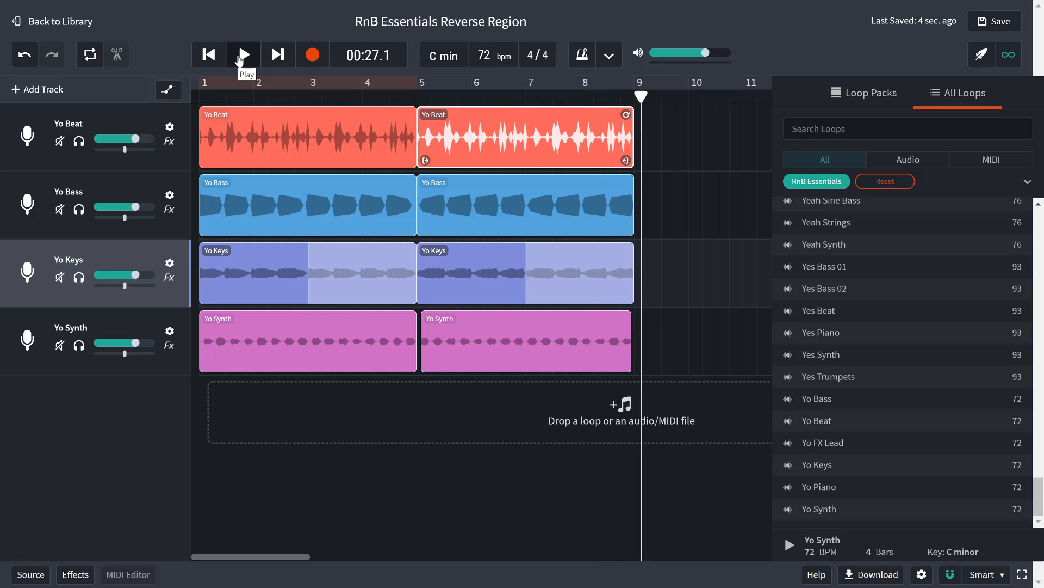